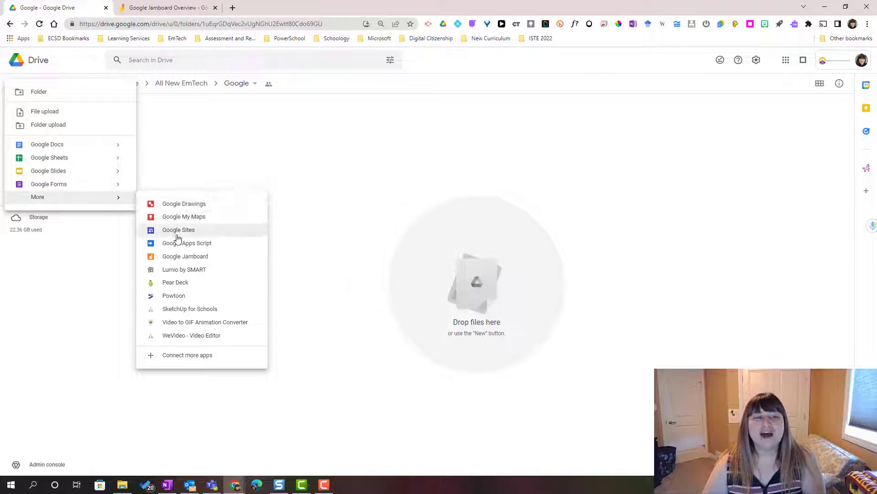
Create a new Google Jamboard file in the shared Google folder of the drive.
click(191, 259)
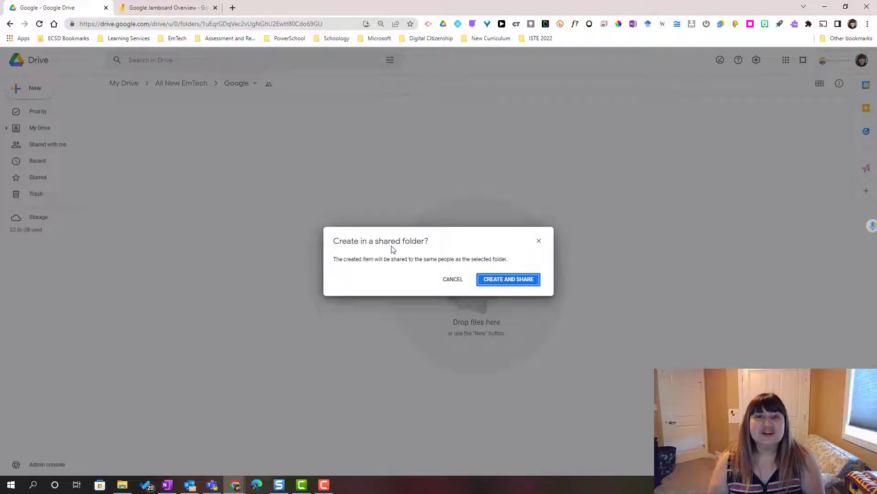
click(508, 279)
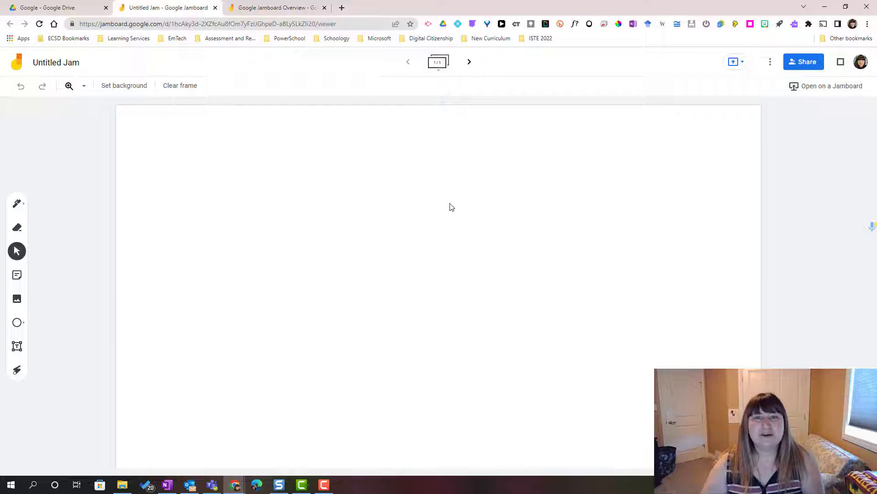
Open jamboard.google.com in a new browser tab and create a new jam there.
click(342, 7)
click(330, 22)
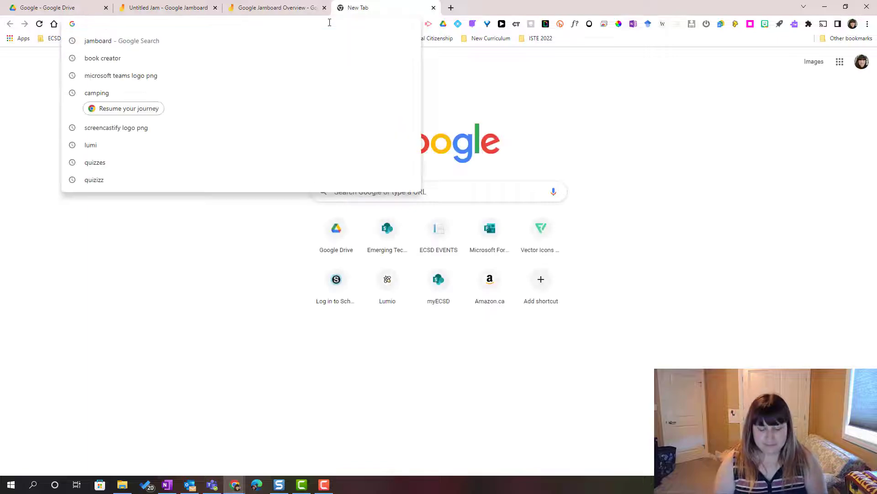
text(jambo)
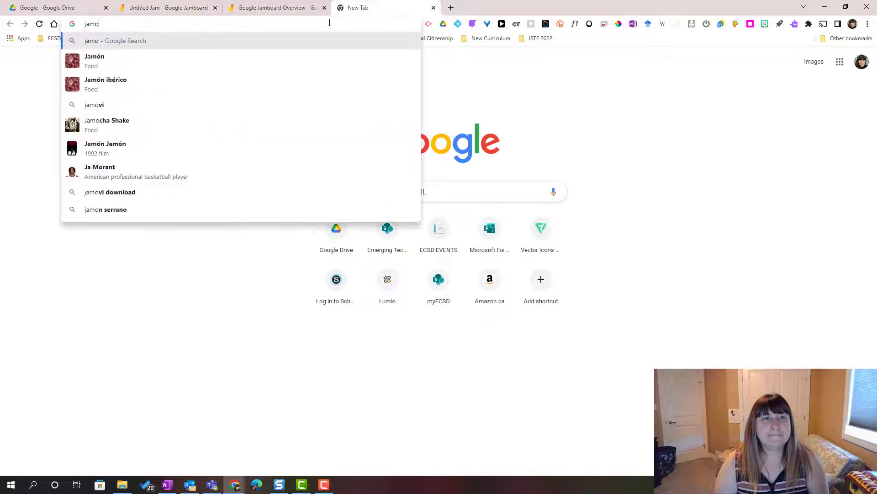
text(ard.googl)
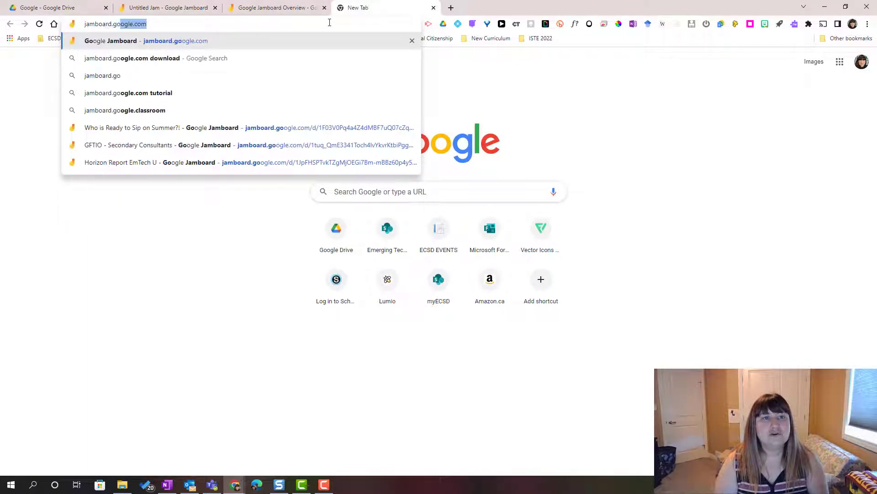
text(e.co)
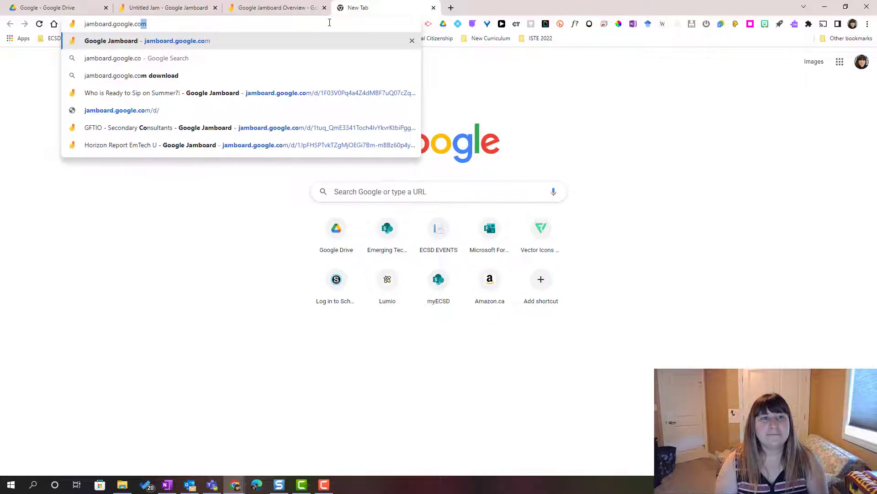
key(Return)
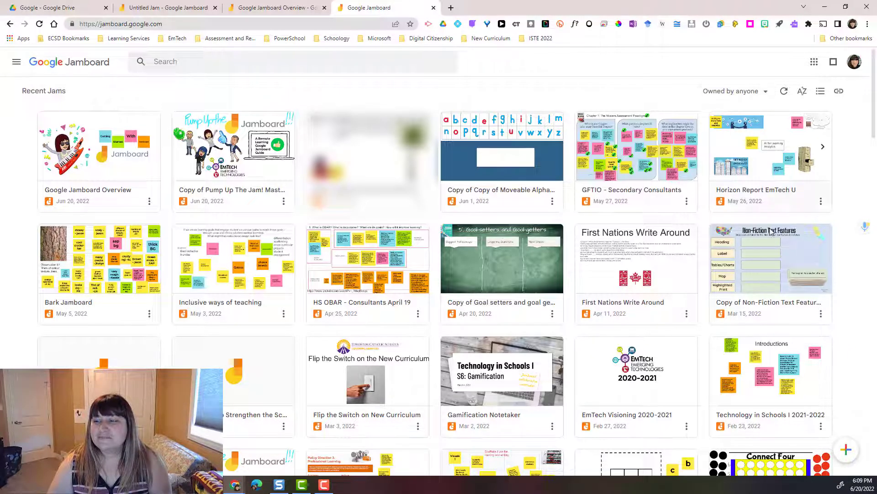
click(847, 455)
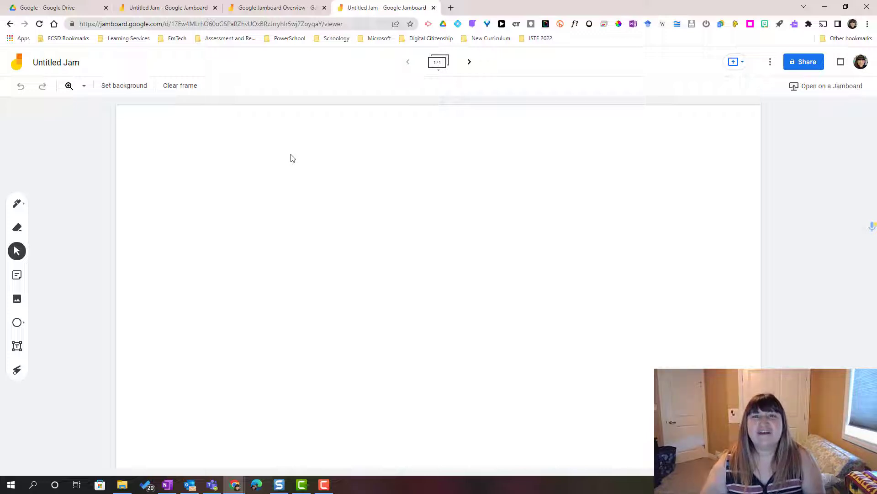
Look at the jam's frame overview and add two new blank frames after the first one.
click(438, 63)
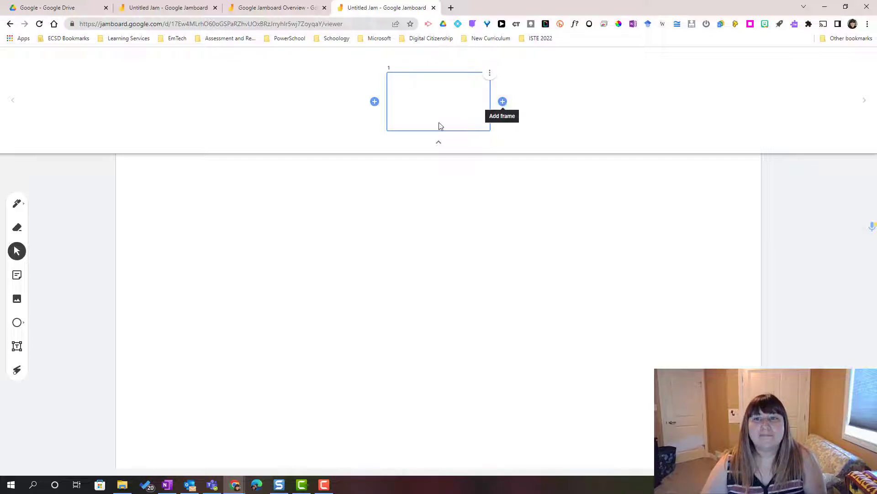
click(438, 143)
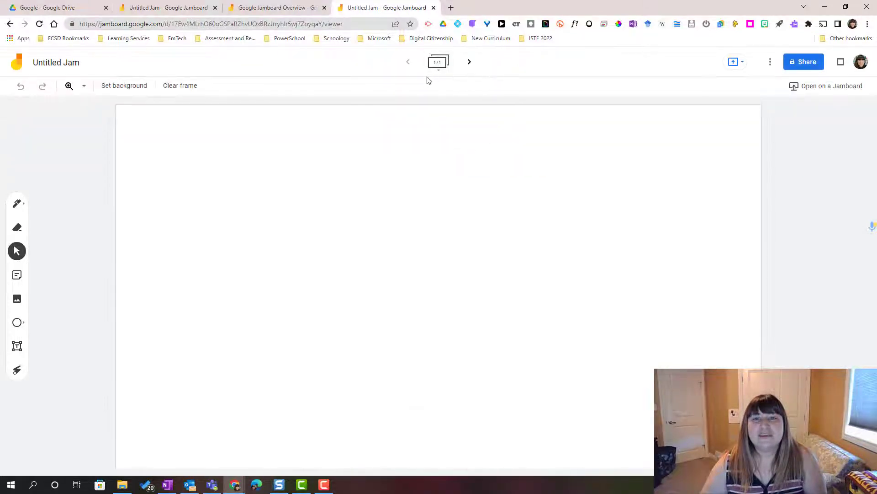
click(470, 65)
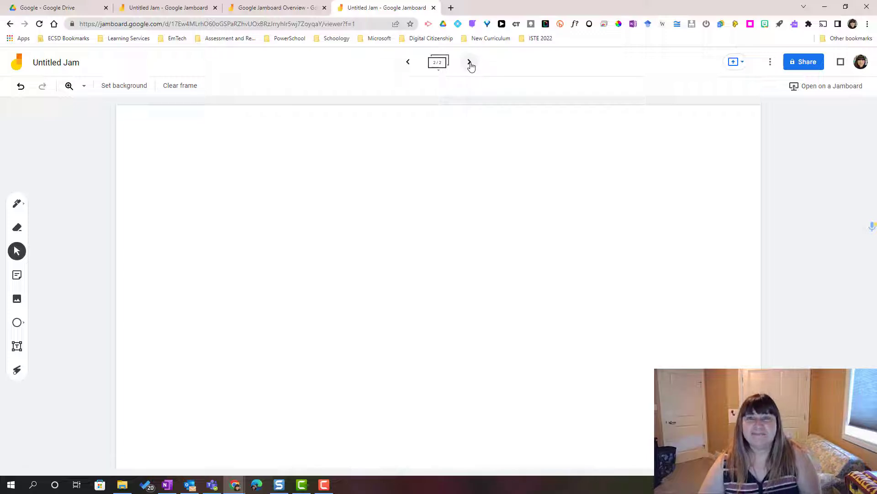
click(471, 63)
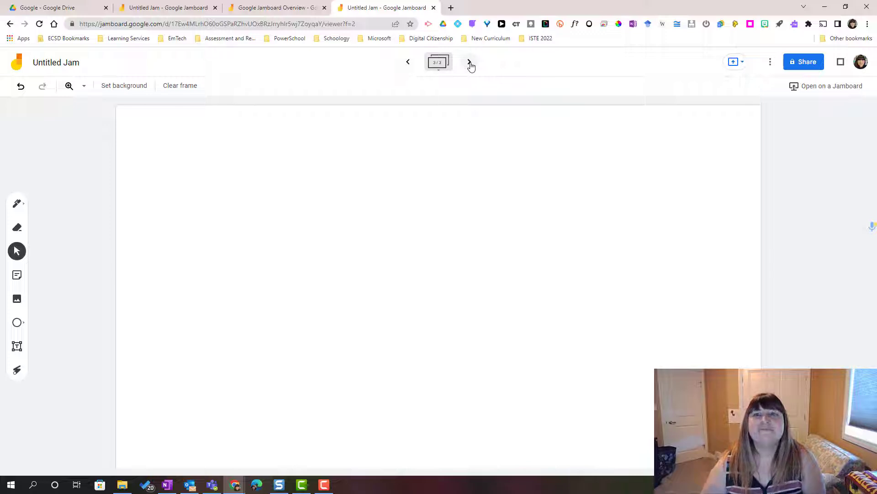
Duplicate frame 3 in the frame overview and collapse the overview.
click(438, 65)
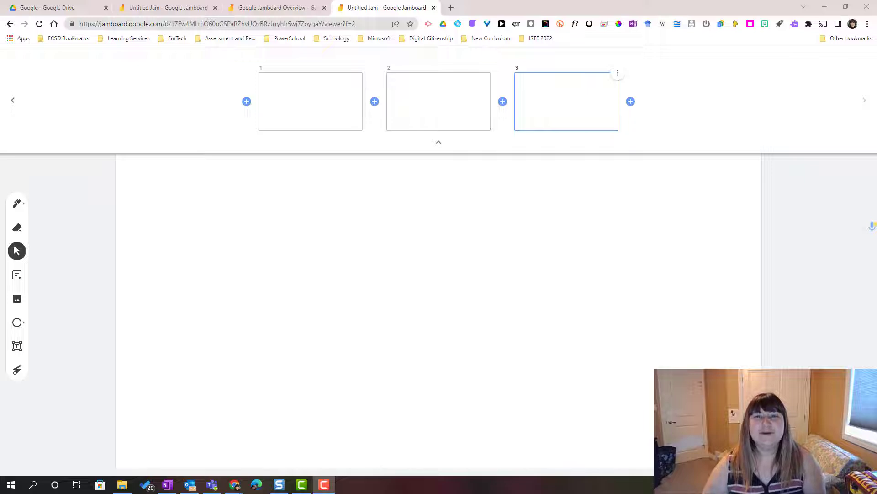
click(439, 142)
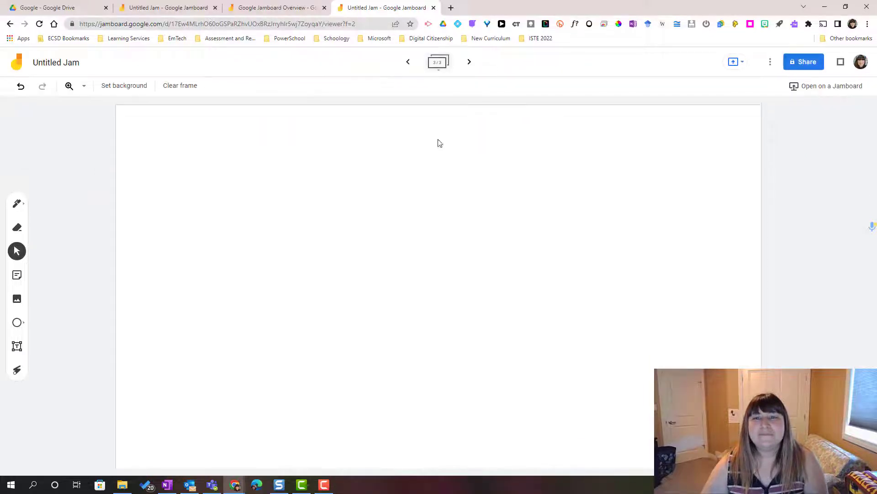
click(439, 65)
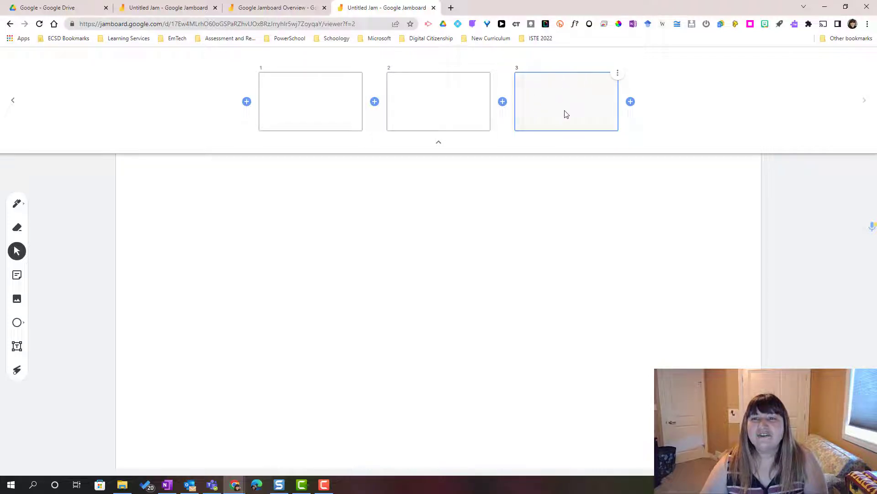
click(617, 73)
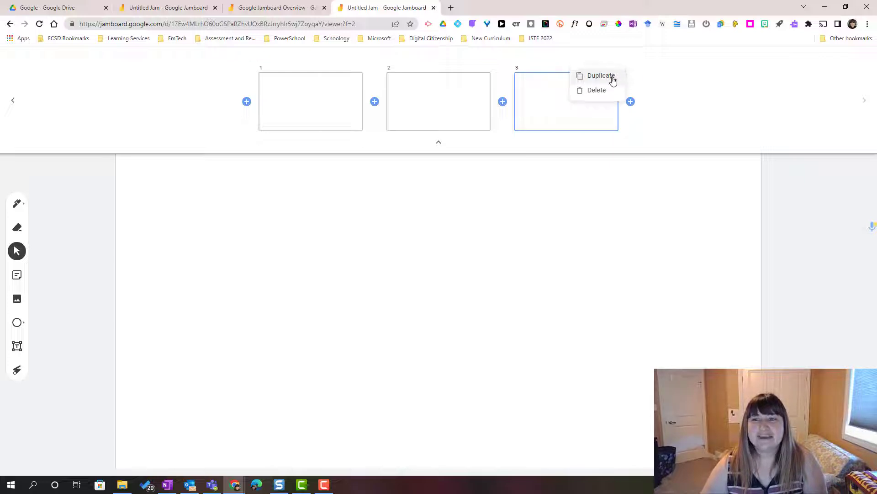
click(612, 78)
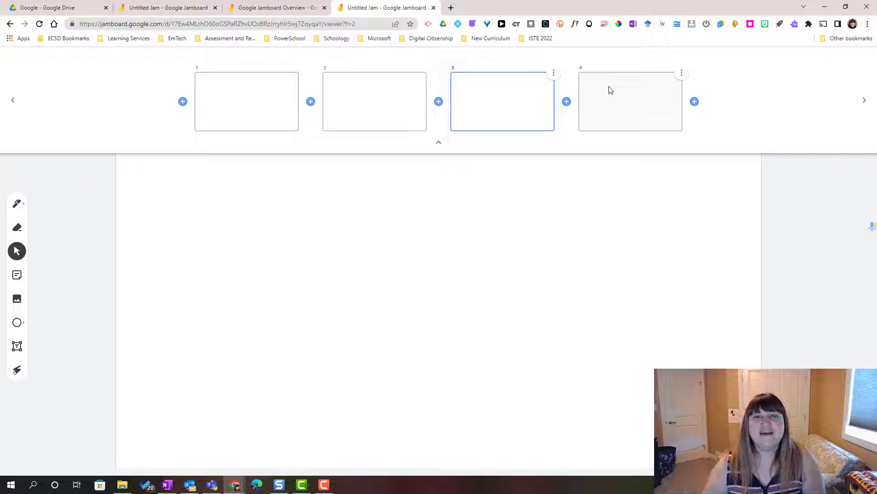
click(437, 146)
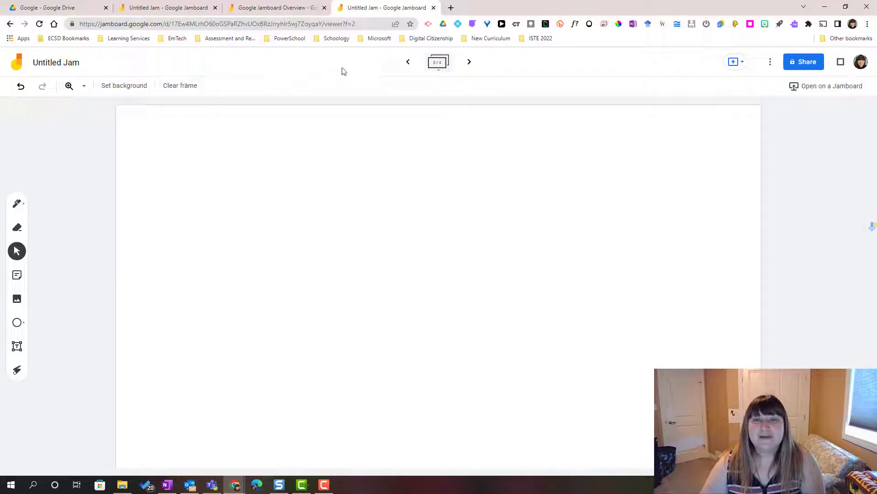
Return to the first frame and set its background to the lined pattern.
click(408, 62)
click(408, 63)
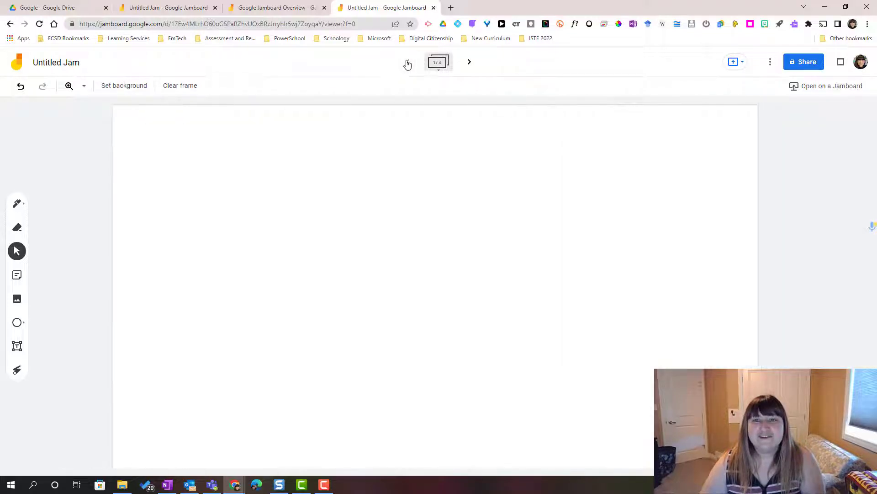
click(133, 89)
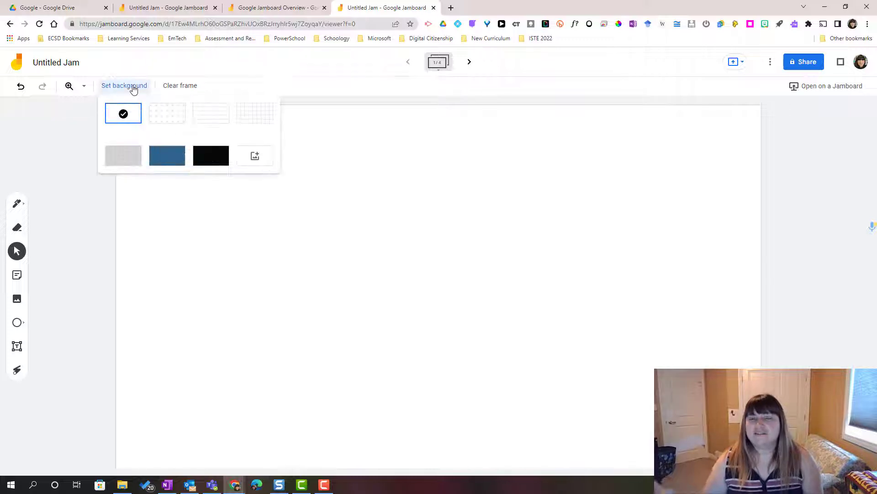
click(201, 117)
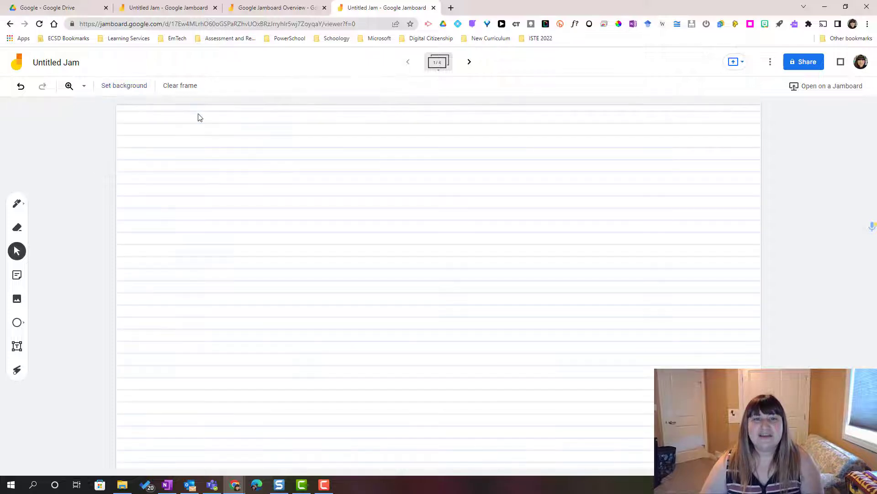
Replace the first frame's background with an image file uploaded from the computer's Downloads folder.
click(136, 93)
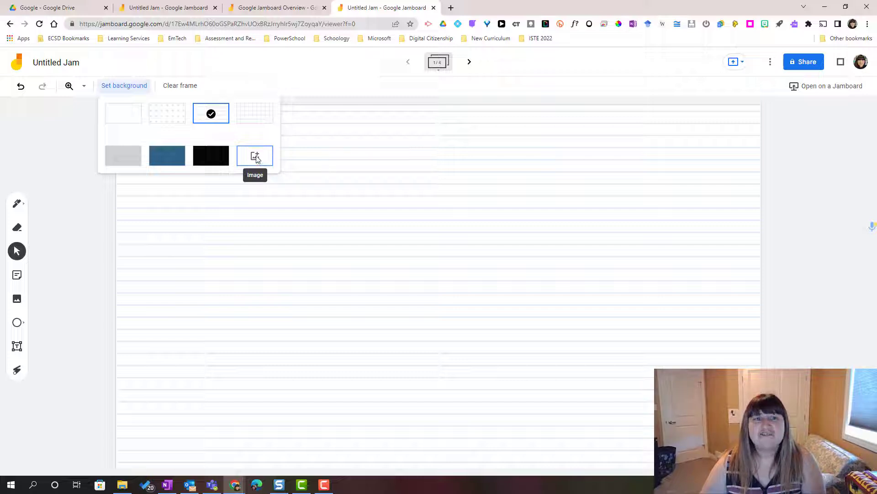
click(255, 158)
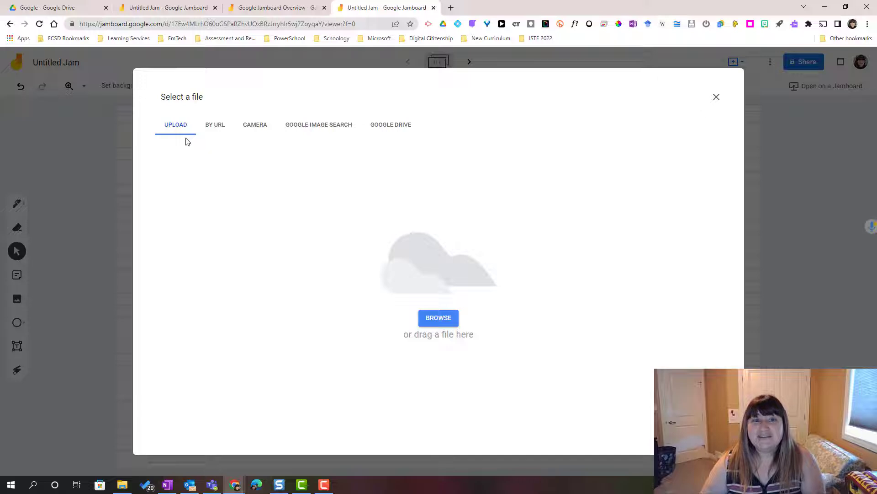
click(213, 128)
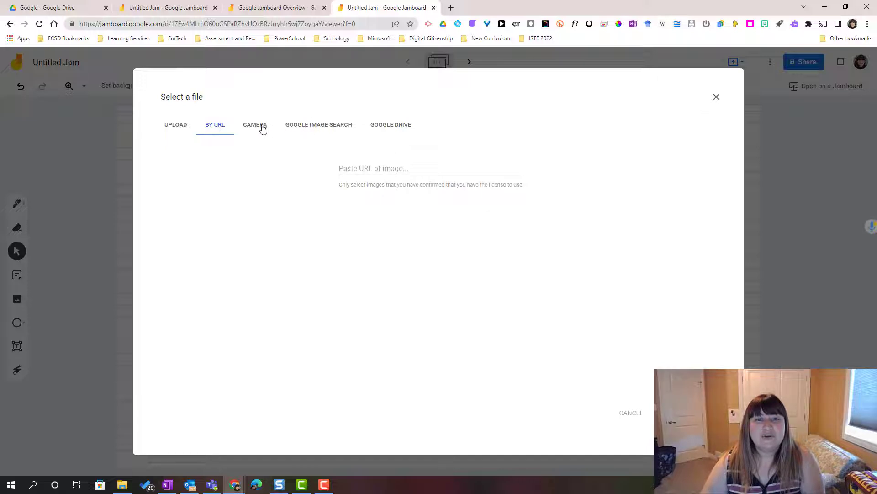
click(185, 127)
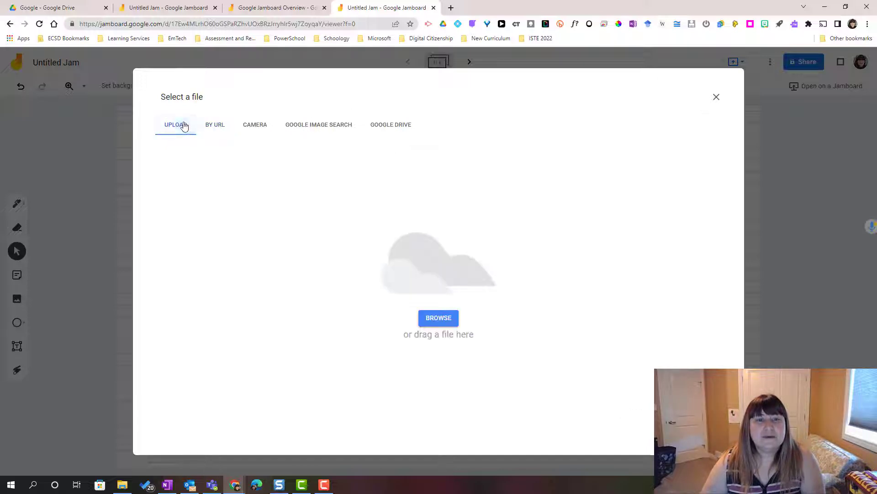
click(438, 319)
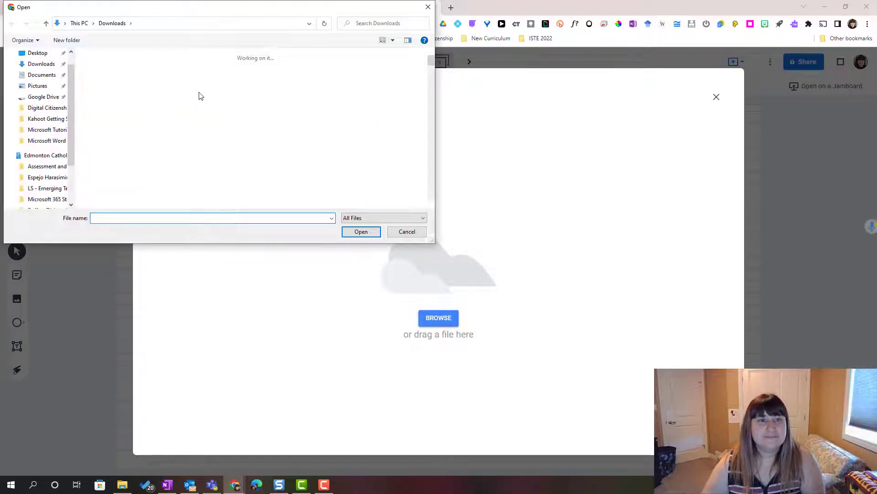
click(106, 85)
click(362, 232)
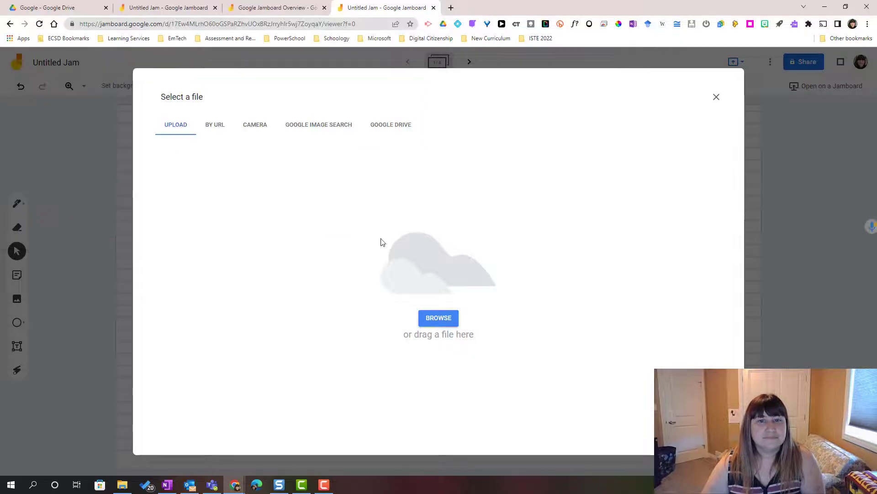
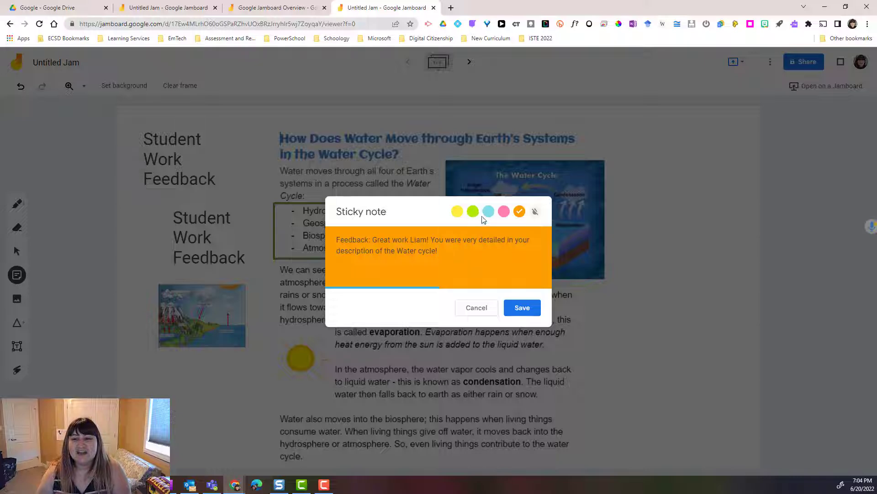
Change the feedback sticky note's colour to blue and save it, without adding a second note.
click(490, 212)
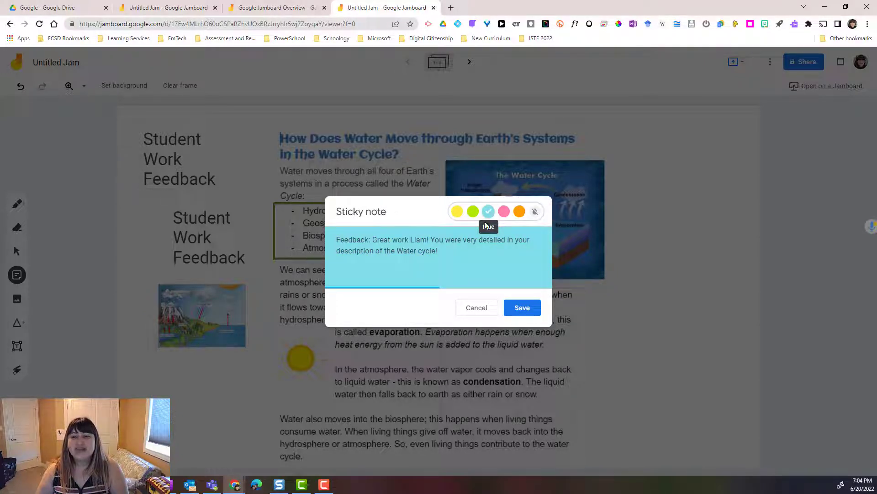
click(521, 308)
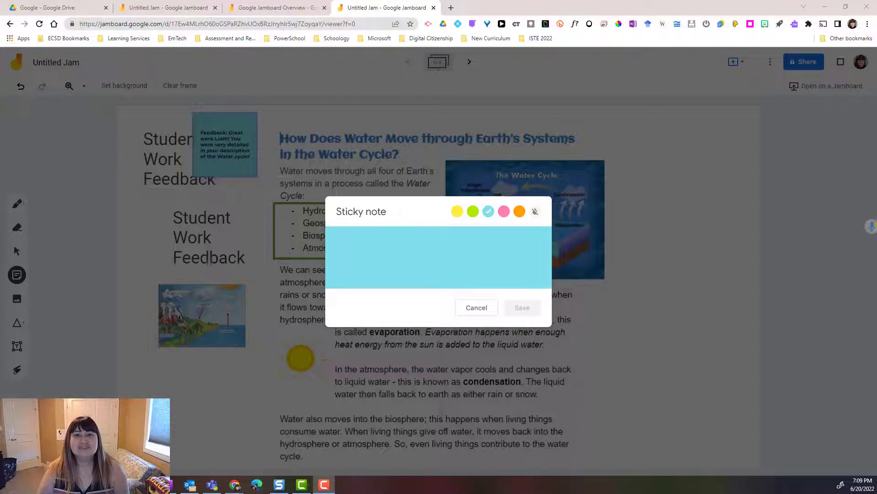
click(477, 308)
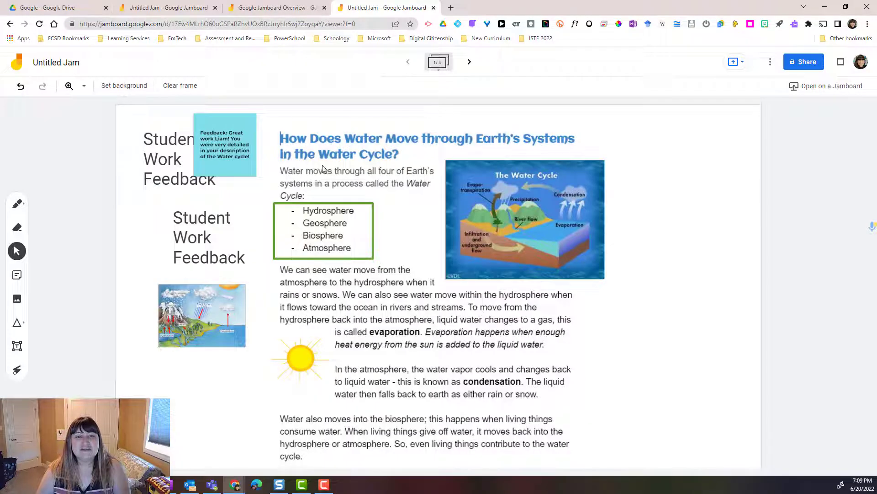
Move and enlarge the blue feedback note beside the Water Cycle diagram, and place a duplicate of it directly below.
click(243, 163)
drag(244, 163, 728, 273)
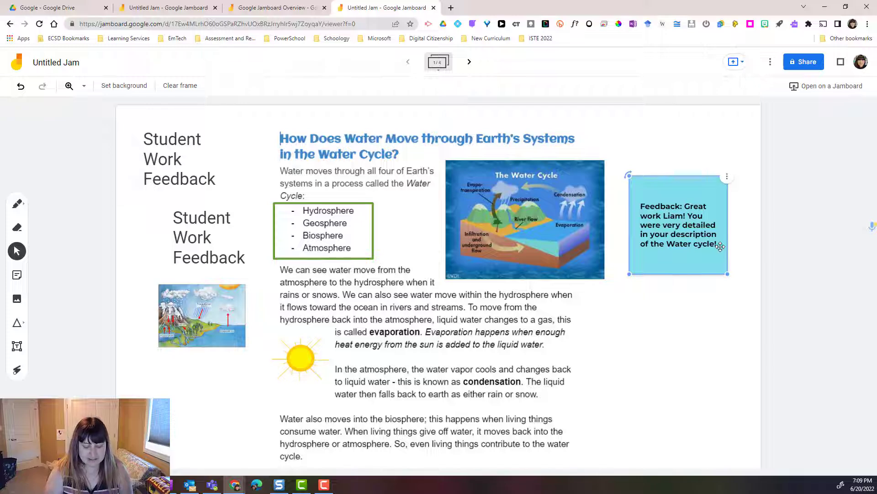
key(ctrl+d)
drag(720, 247, 681, 342)
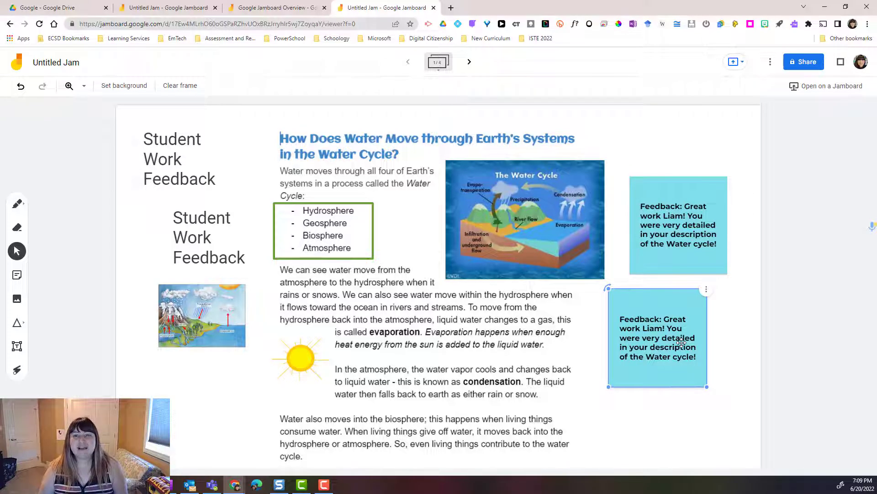
Recolour the duplicated feedback note green, remove its text after "Feedback:", and save the note.
double_click(685, 341)
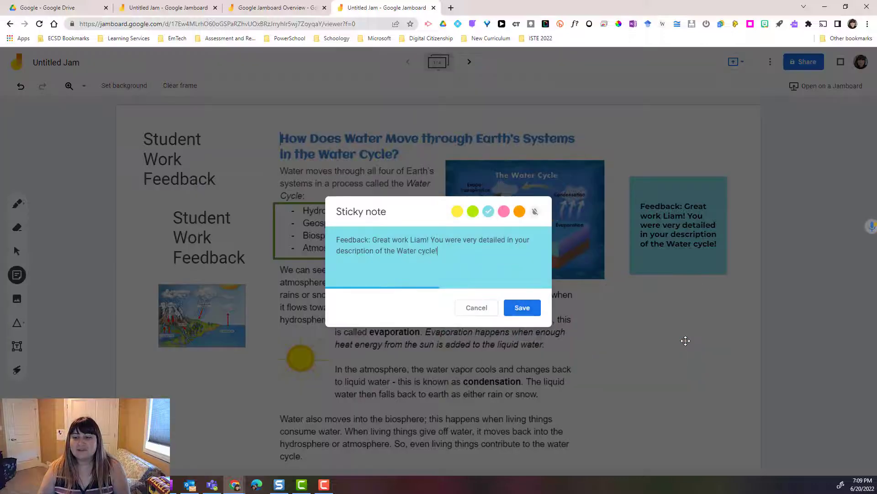
click(473, 213)
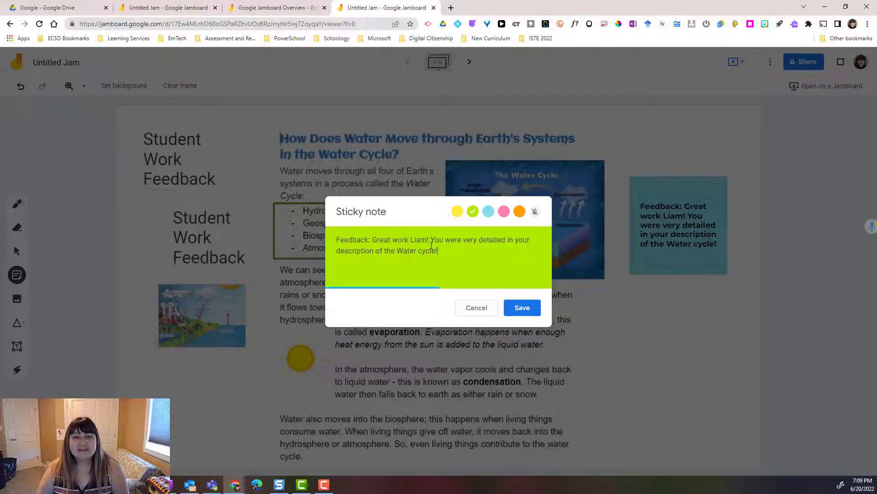
drag(472, 250, 371, 242)
key(BackSpace)
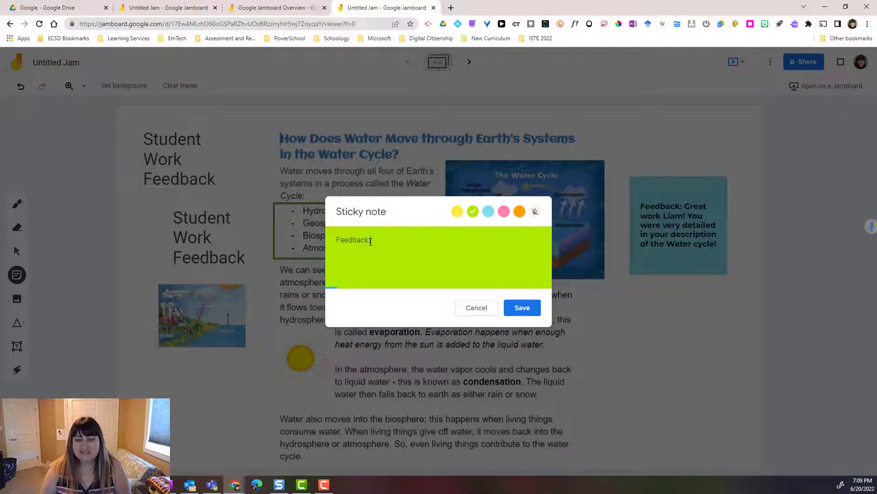
click(521, 307)
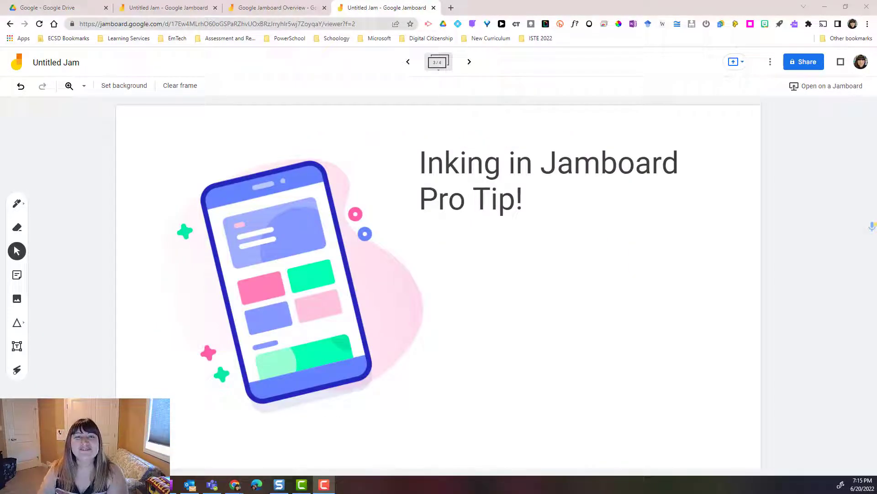
Handwrite "Ink" with the black pen below the "Inking in Jamboard Pro Tip!" heading.
click(17, 204)
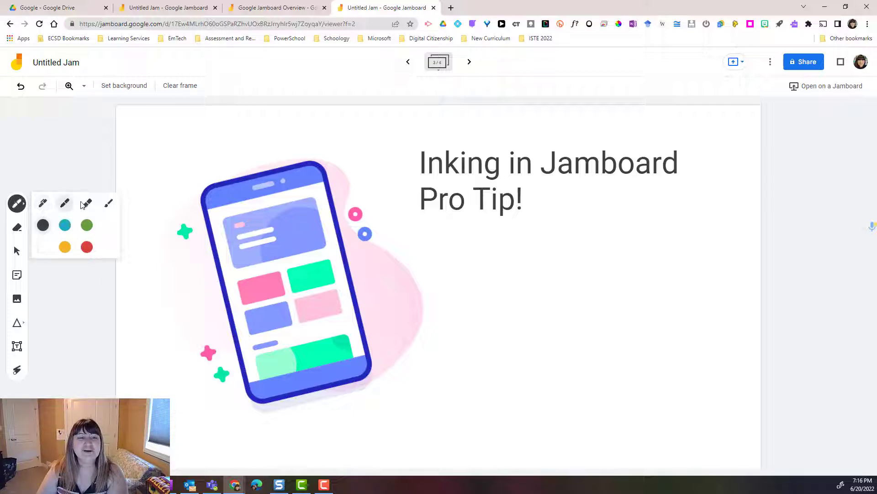
click(110, 203)
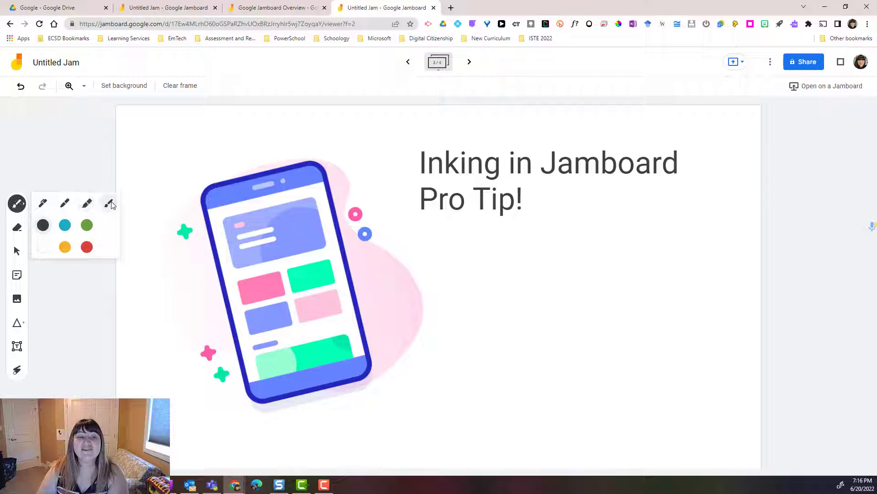
click(44, 204)
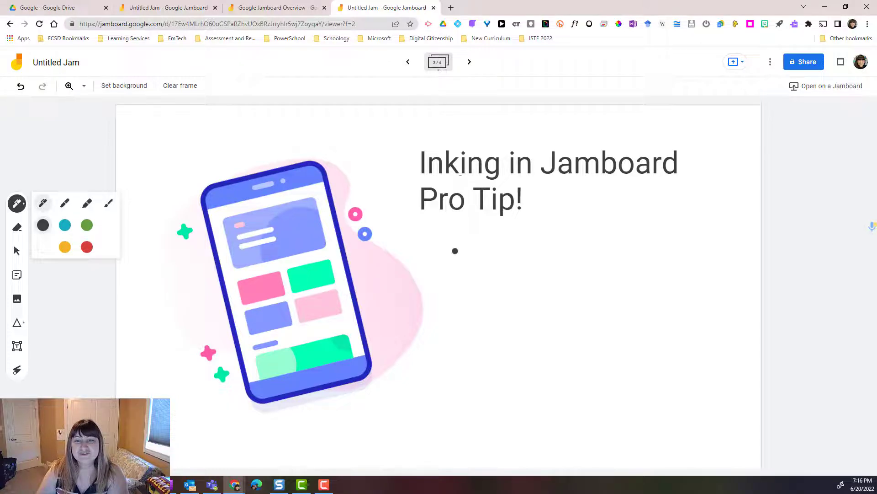
mouse_move(469, 249)
mouse_down()
mouse_move(471, 264)
mouse_move(482, 248)
mouse_move(481, 265)
mouse_move(485, 257)
mouse_move(497, 264)
mouse_move(505, 251)
mouse_up()
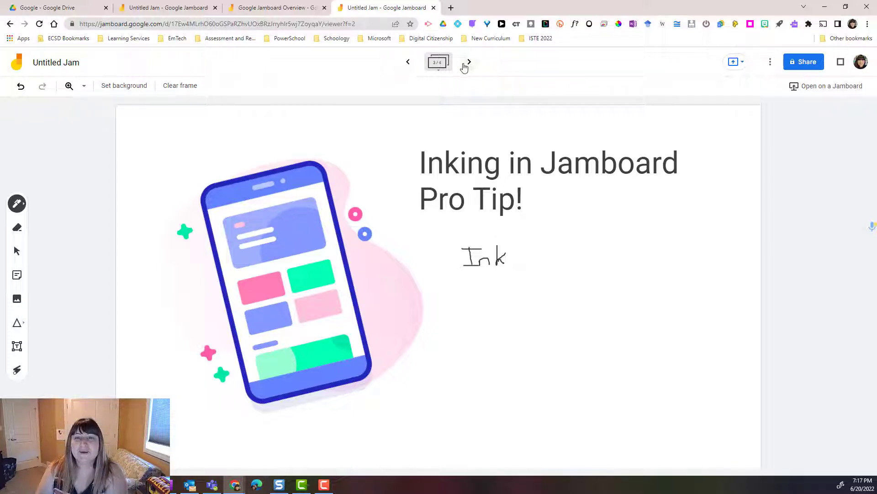
Return to the first frame with the student's water cycle work and duplicate that frame.
click(408, 63)
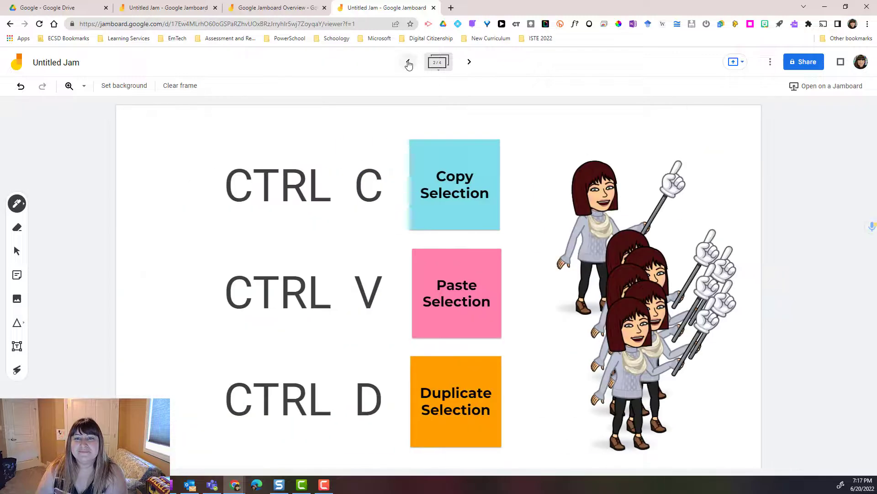
click(408, 63)
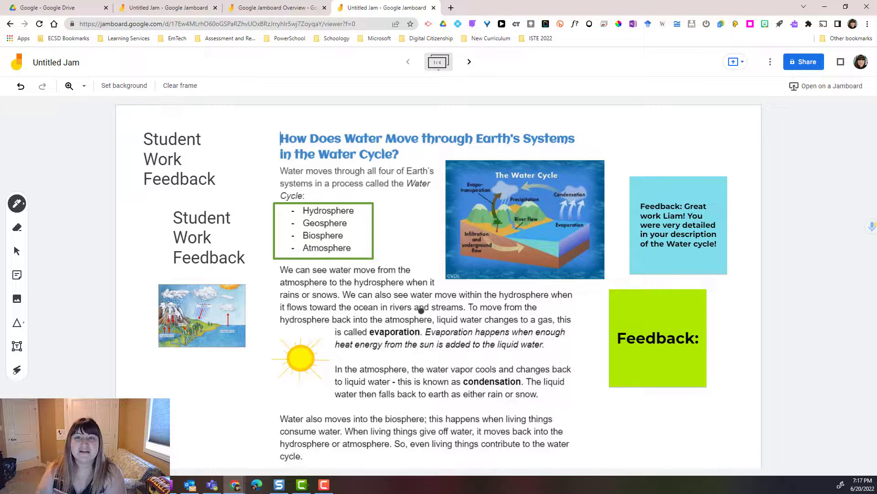
click(440, 72)
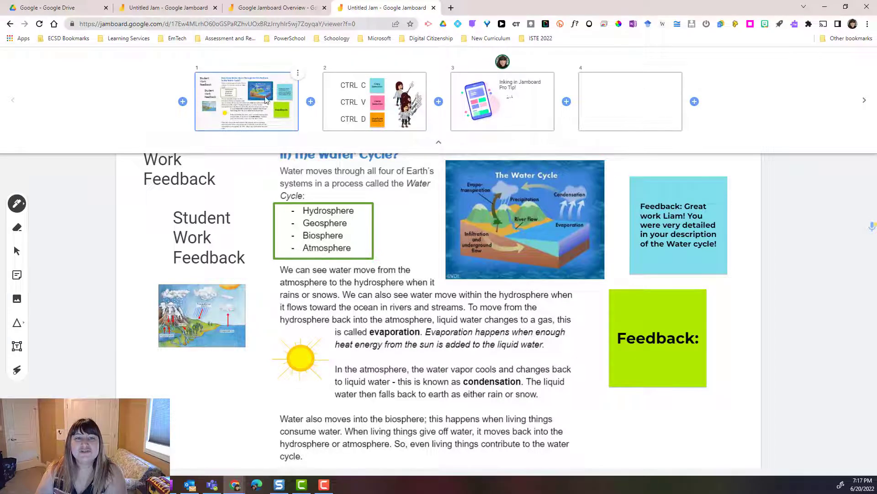
click(297, 73)
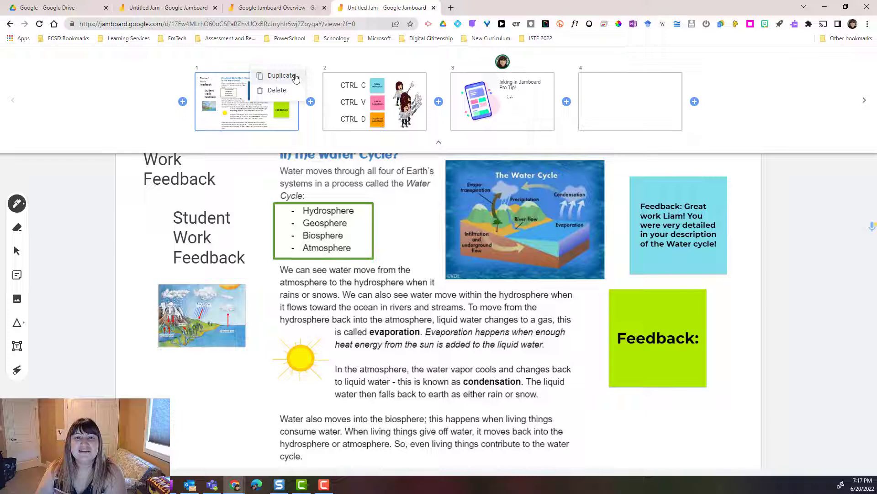
click(281, 76)
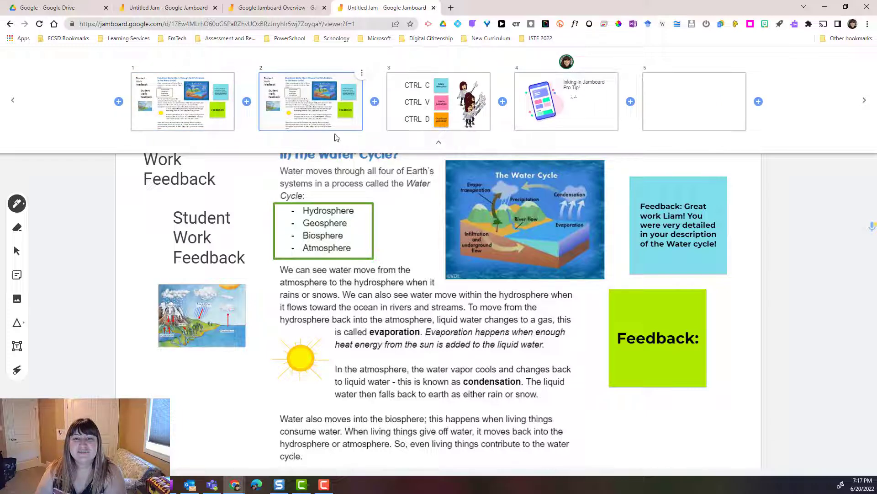
click(397, 223)
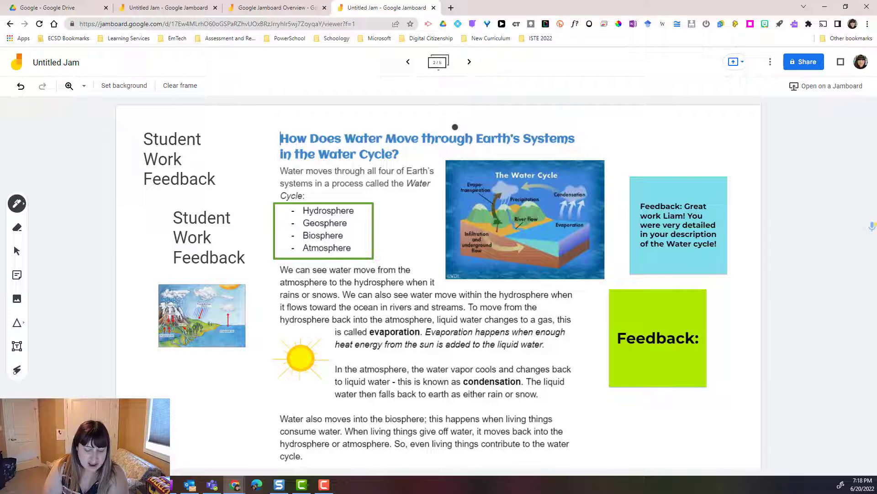
Highlight "Water moves through all four of Earth's systems" in blue on the duplicated frame.
drag(280, 172, 418, 170)
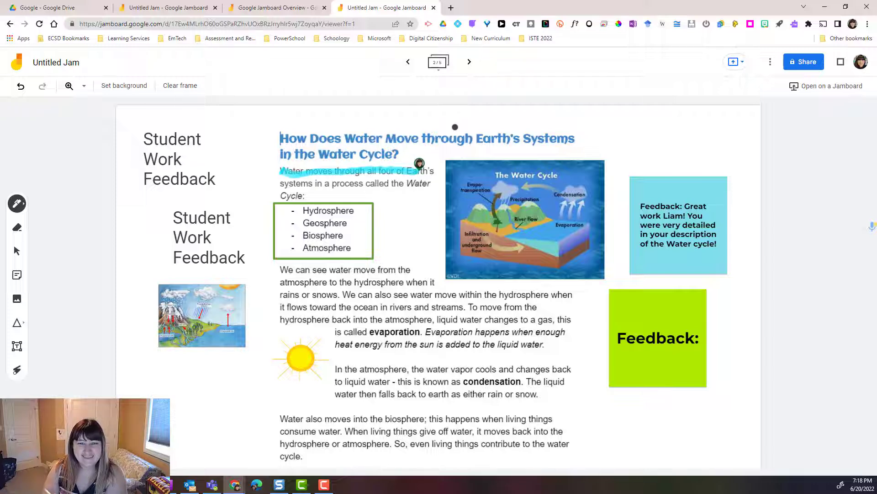
drag(280, 182, 315, 182)
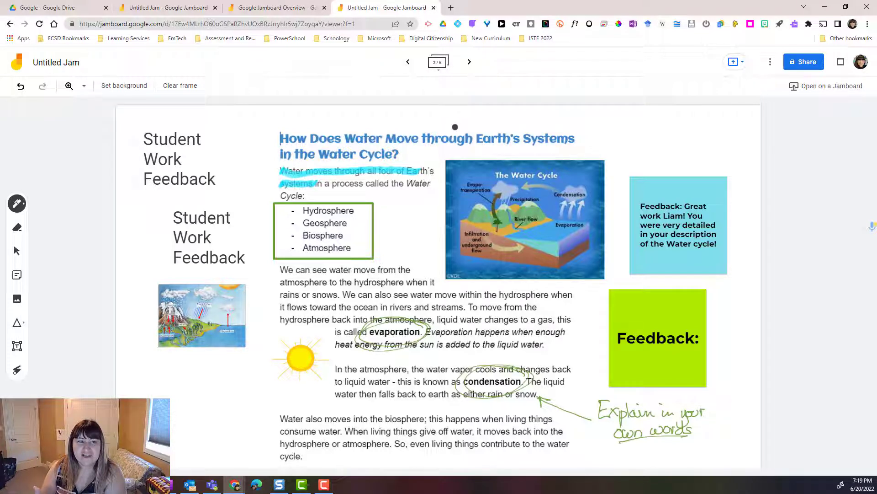
Open the drawing tool's pen type and colour choices.
click(20, 206)
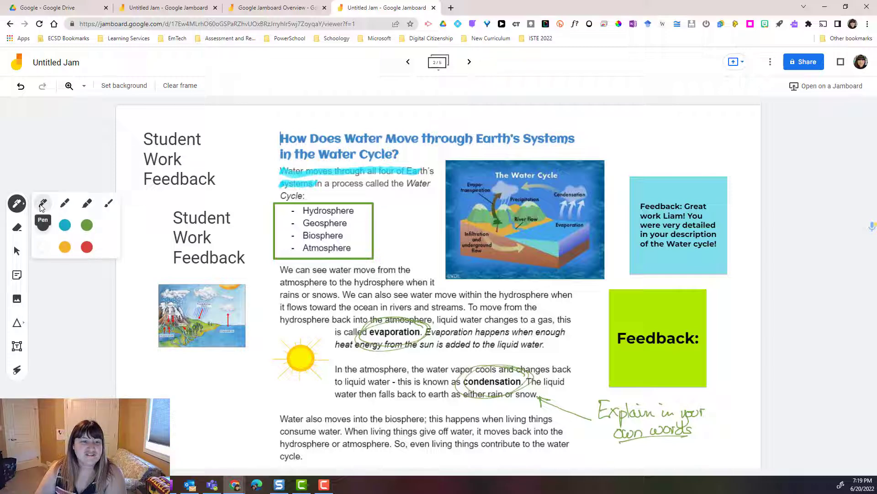